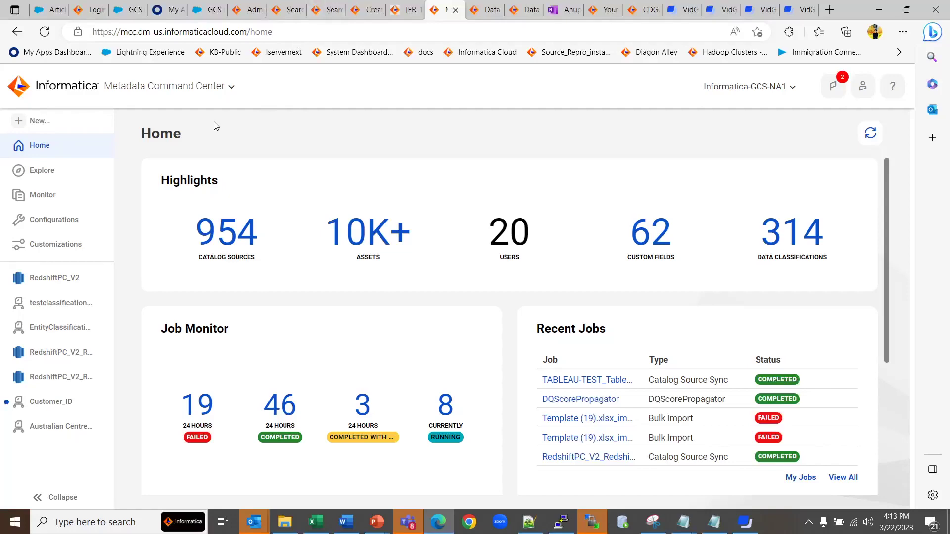
# - Start a new Data Element Classification under Data Classification and name it customer_name
pyautogui.click(43, 120)
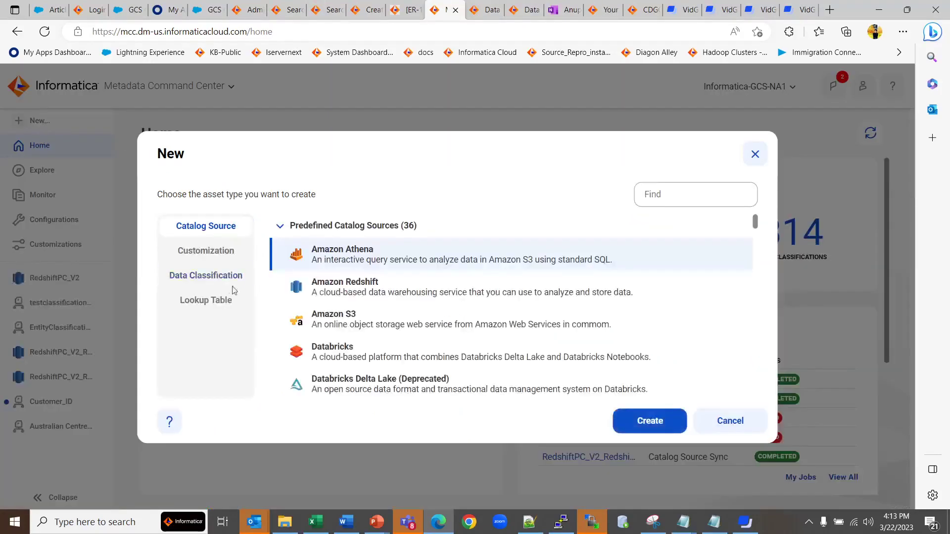
pyautogui.click(229, 277)
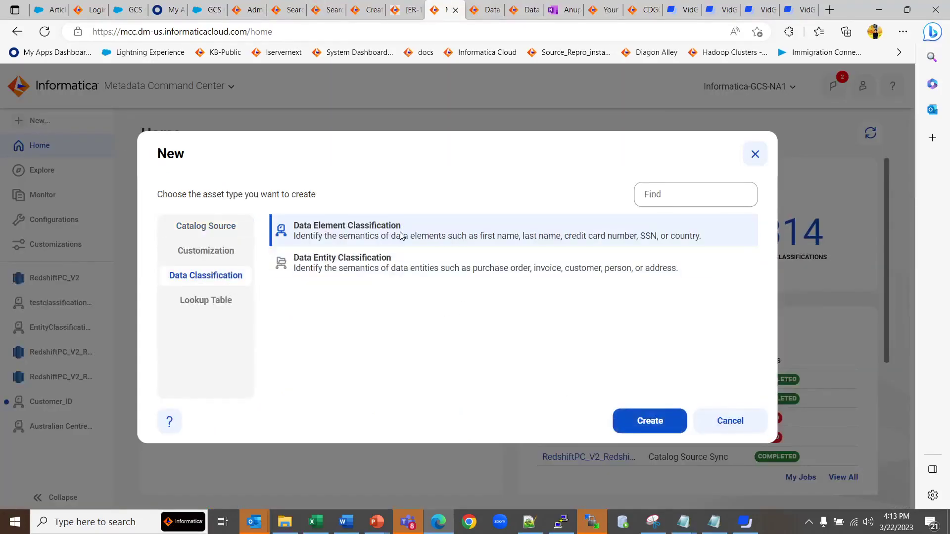
pyautogui.click(659, 419)
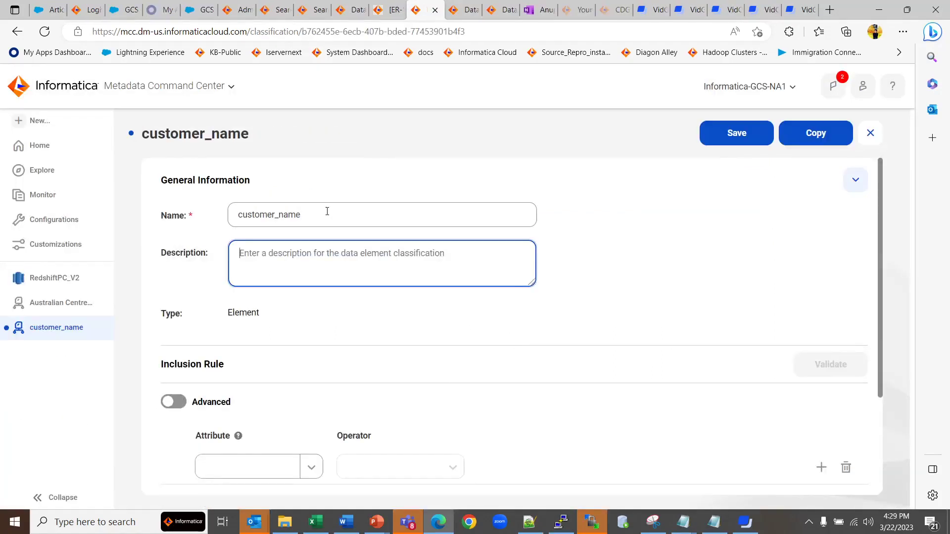
pyautogui.click(324, 212)
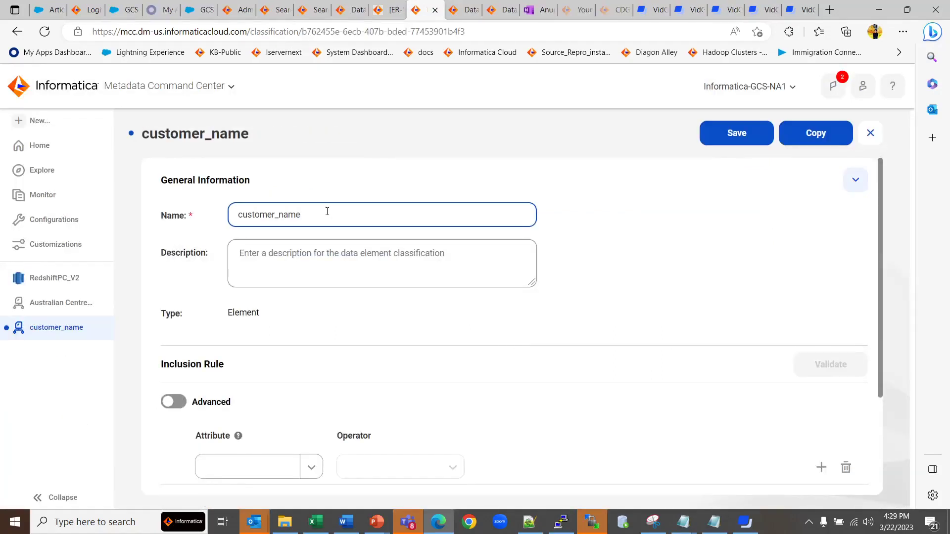
pyautogui.click(281, 260)
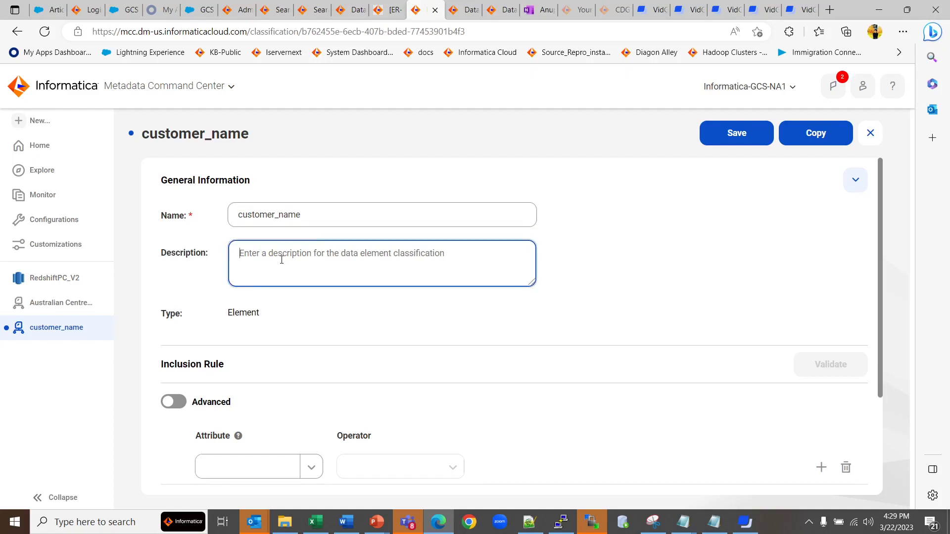
pyautogui.scroll(-1, 301, 347)
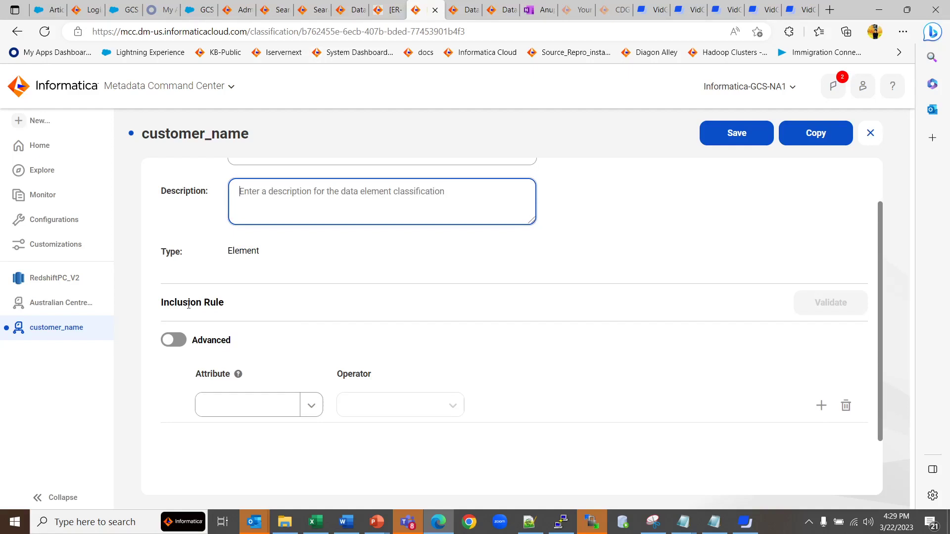
# - Enable Advanced mode on the customer_name inclusion rule and look over the Attributes categories
pyautogui.click(179, 340)
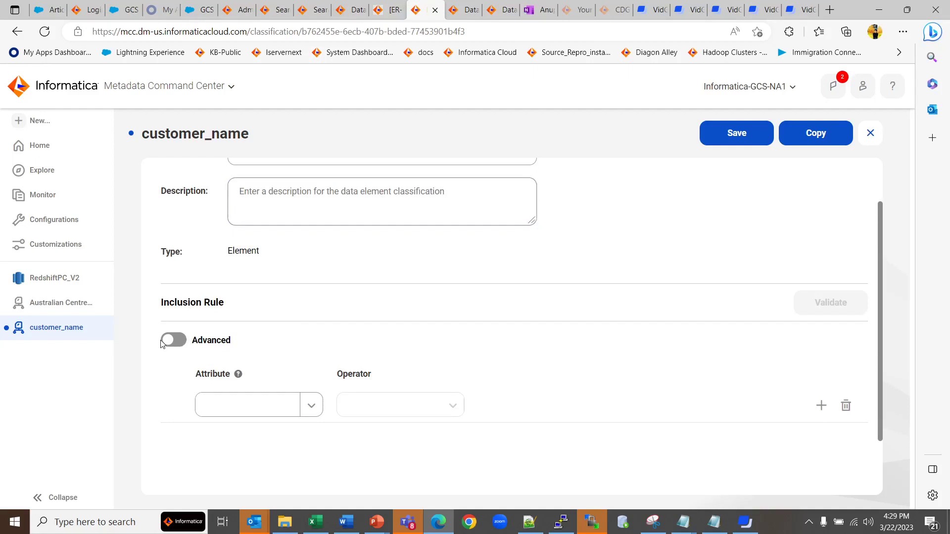
pyautogui.click(179, 339)
pyautogui.scroll(-2, 275, 373)
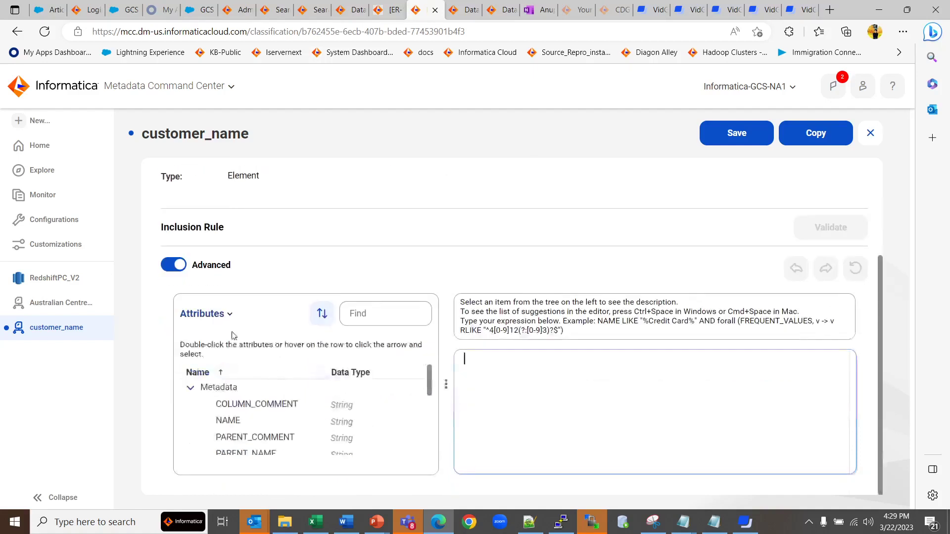
pyautogui.click(229, 316)
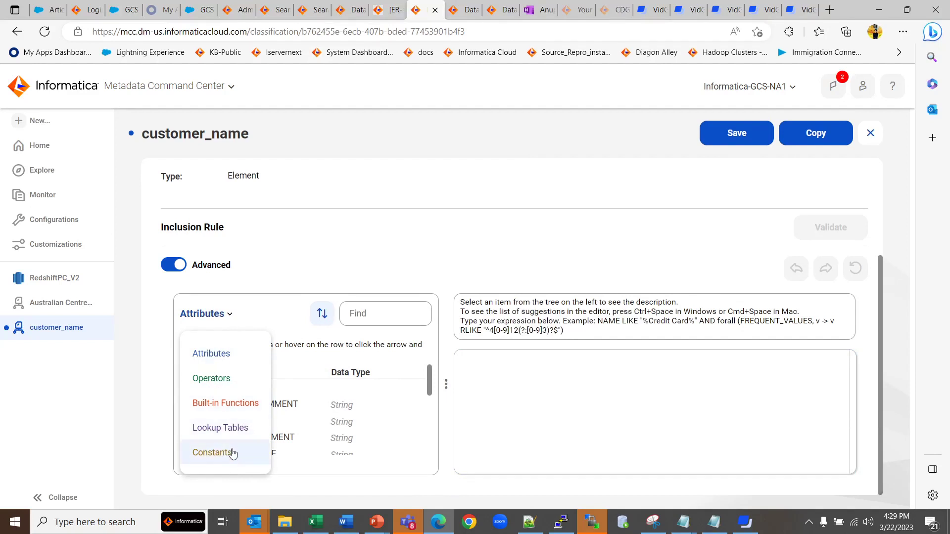
pyautogui.click(315, 269)
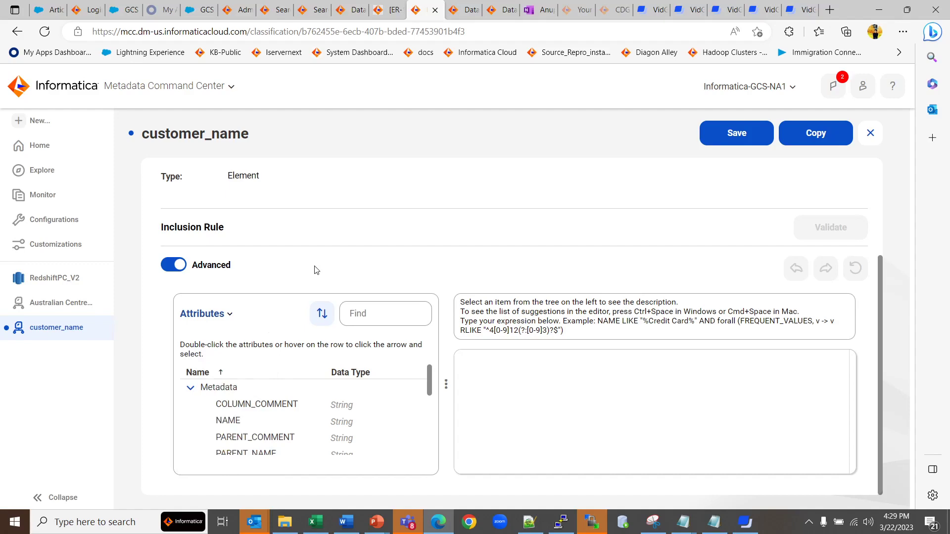
pyautogui.scroll(1, 290, 408)
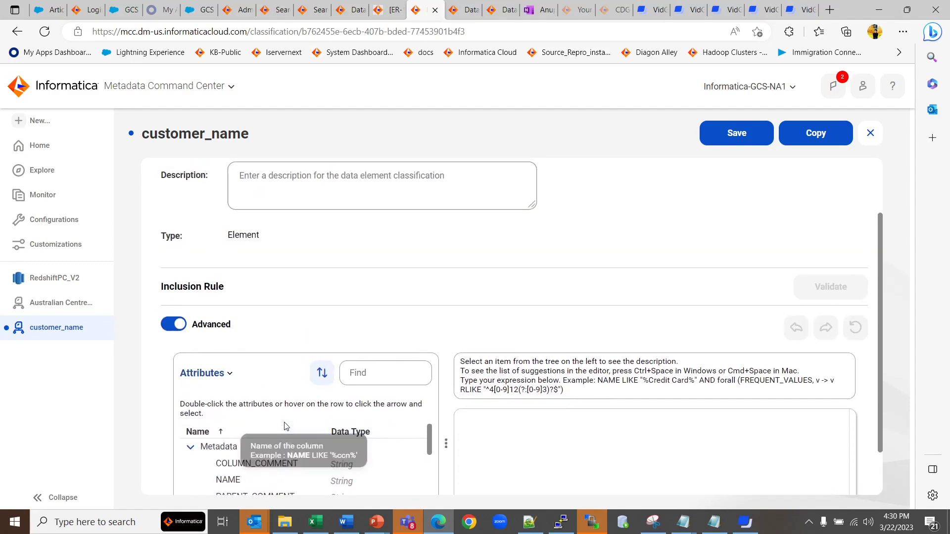
pyautogui.scroll(-1, 284, 427)
# - Write the inclusion rule NAME LIKE '%customer name%' and validate it successfully
pyautogui.doubleClick(251, 423)
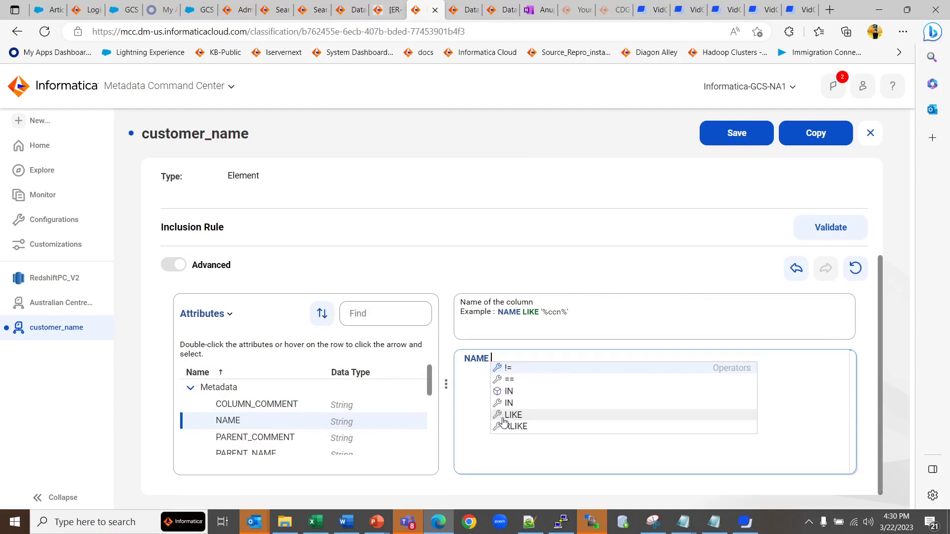
pyautogui.click(503, 418)
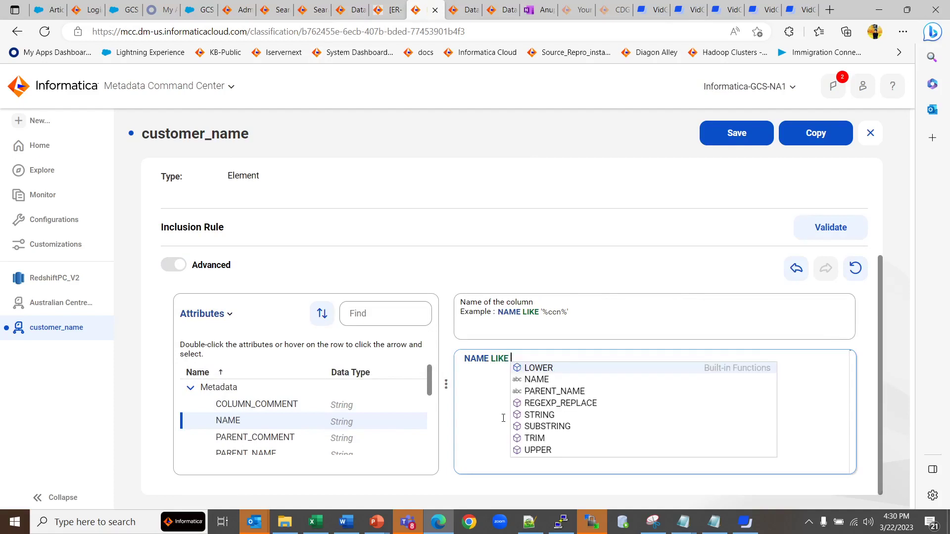
pyautogui.press('Escape')
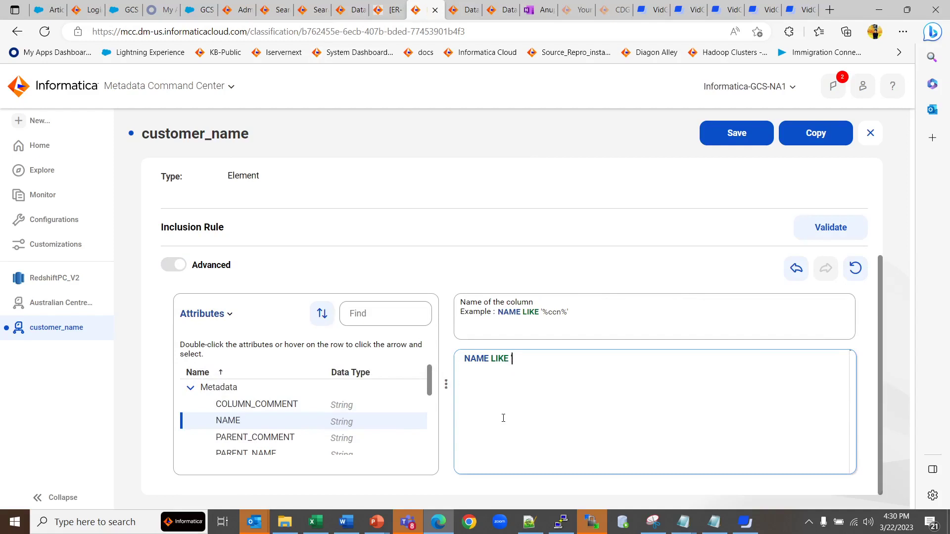
pyautogui.write("'%customer name%")
pyautogui.click(807, 234)
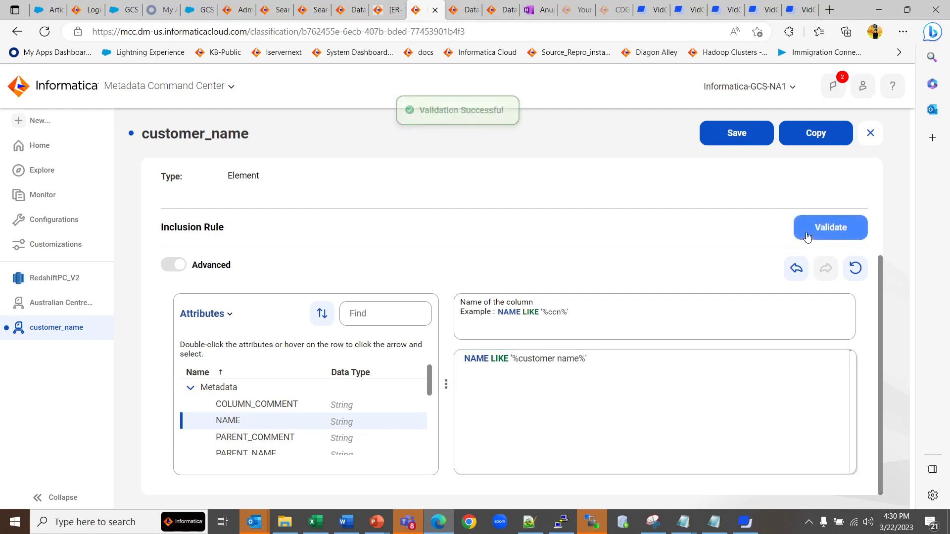
# - Save the customer_name classification and confirm the edit prompt
pyautogui.click(740, 145)
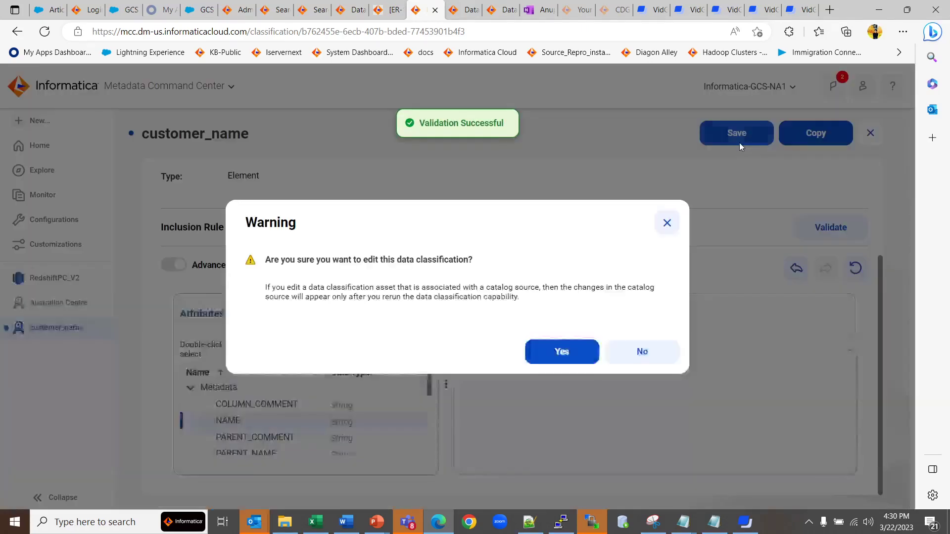
pyautogui.click(540, 361)
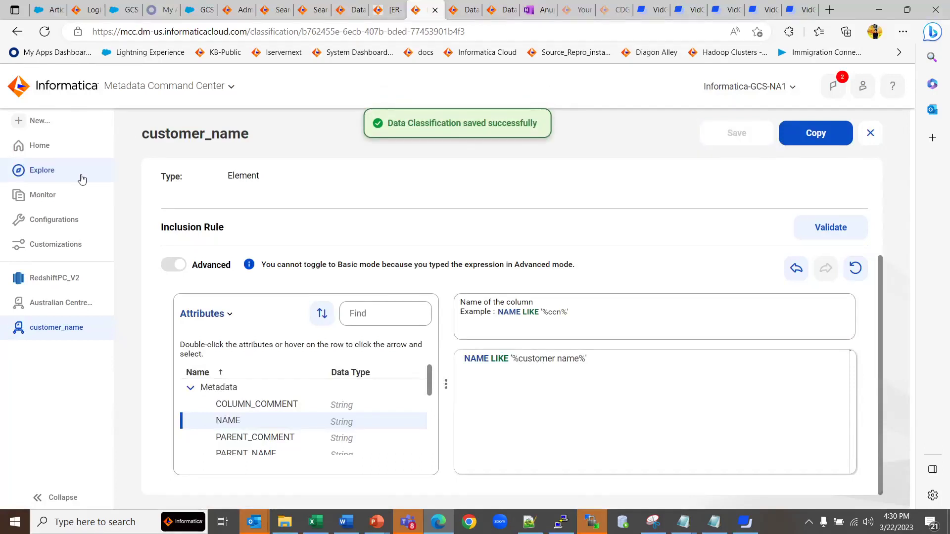
# - Back in Explore, open customer_name's editor to check it, then close it to the list
pyautogui.click(50, 173)
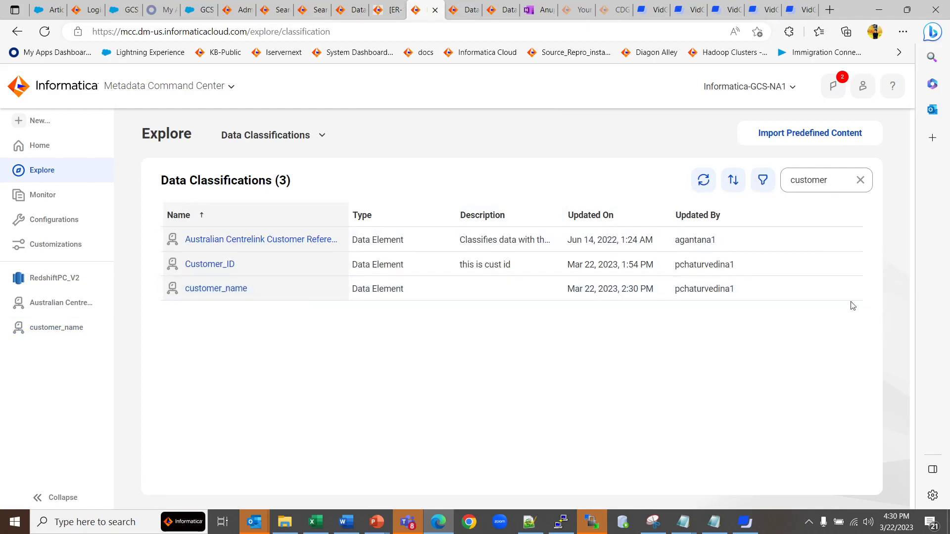
pyautogui.click(843, 288)
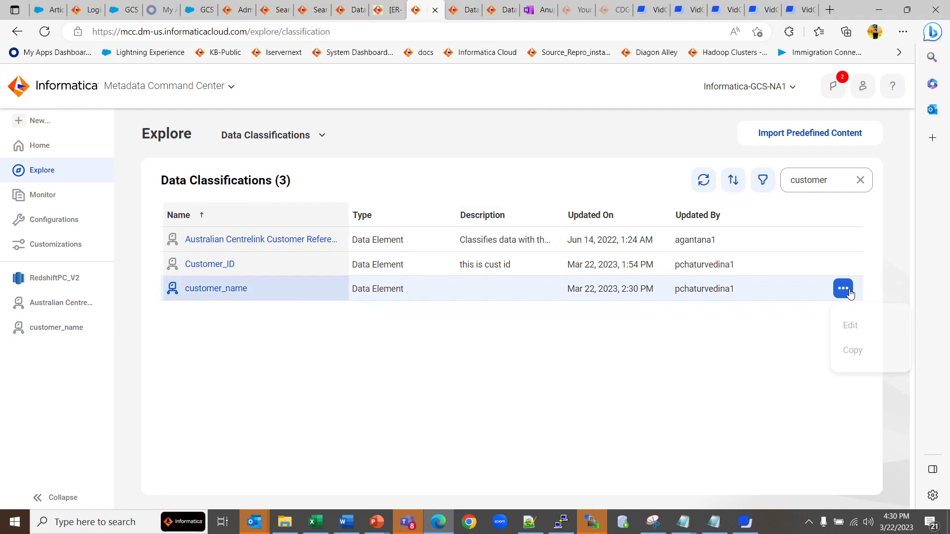
pyautogui.click(858, 326)
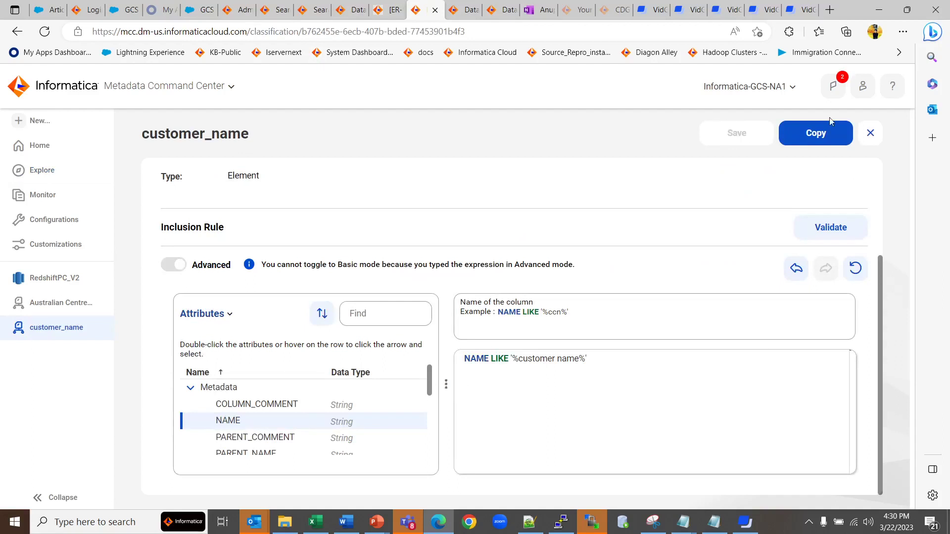
pyautogui.click(869, 135)
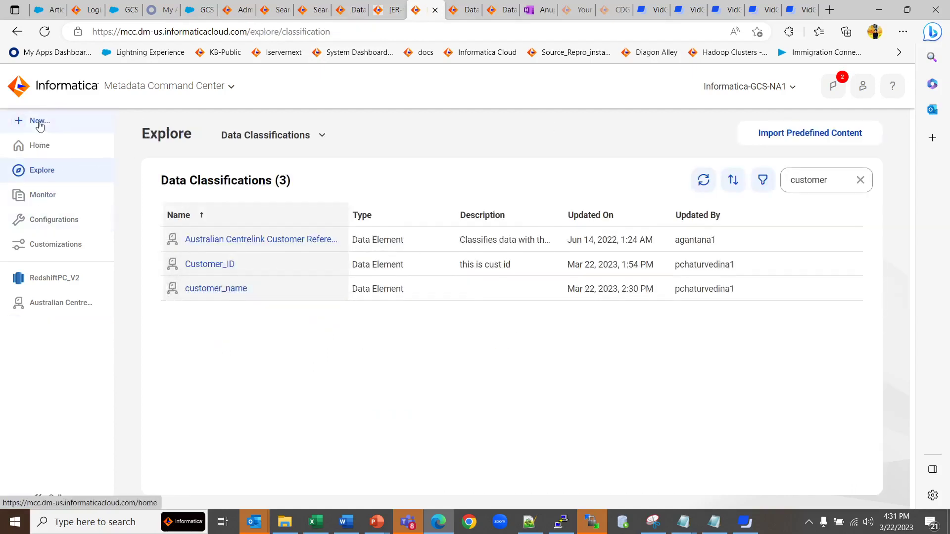
# - Open the RedshiftPC_V2 catalog source and turn on Data Classification
pyautogui.click(54, 304)
pyautogui.click(49, 277)
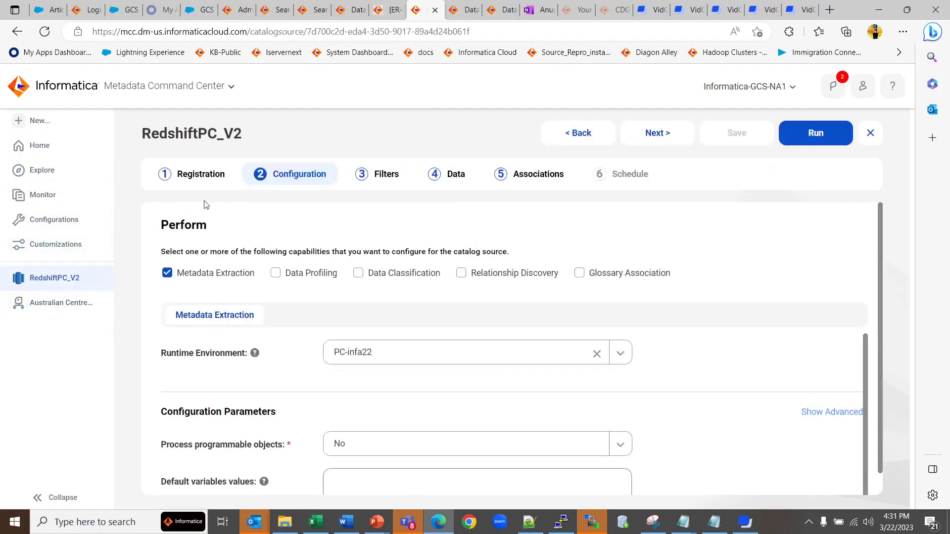
pyautogui.click(360, 275)
pyautogui.scroll(-1, 380, 332)
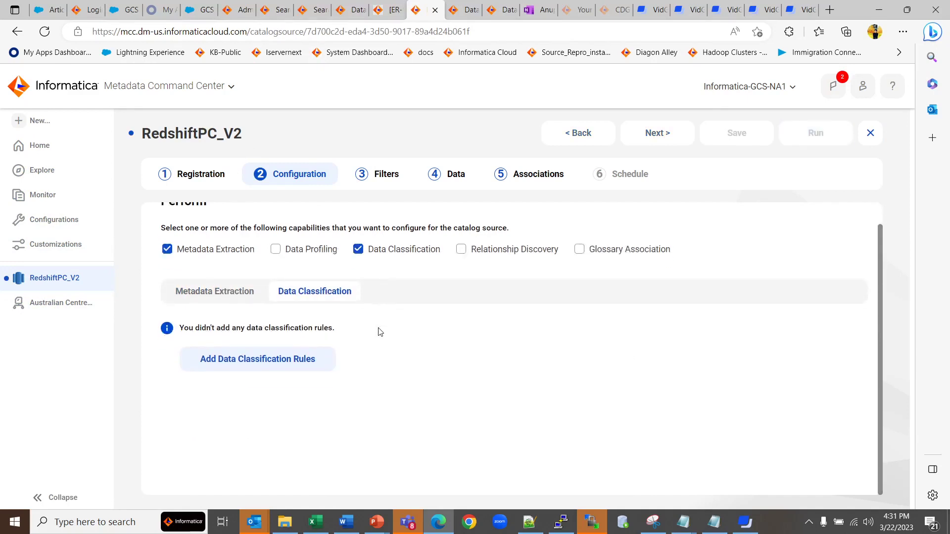
# - Add the customer_name classification rule to RedshiftPC_V2, save the source, and start a run
pyautogui.click(288, 364)
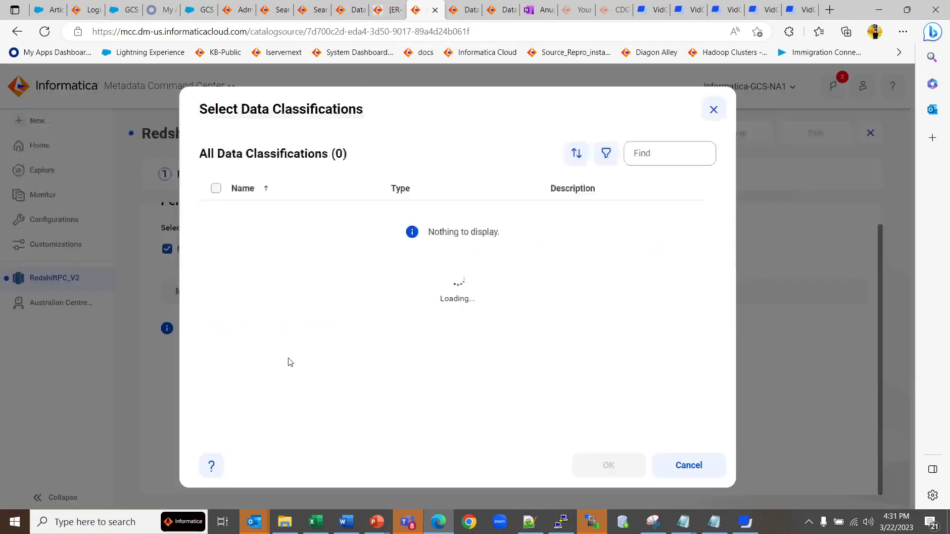
pyautogui.click(645, 163)
pyautogui.write('customer')
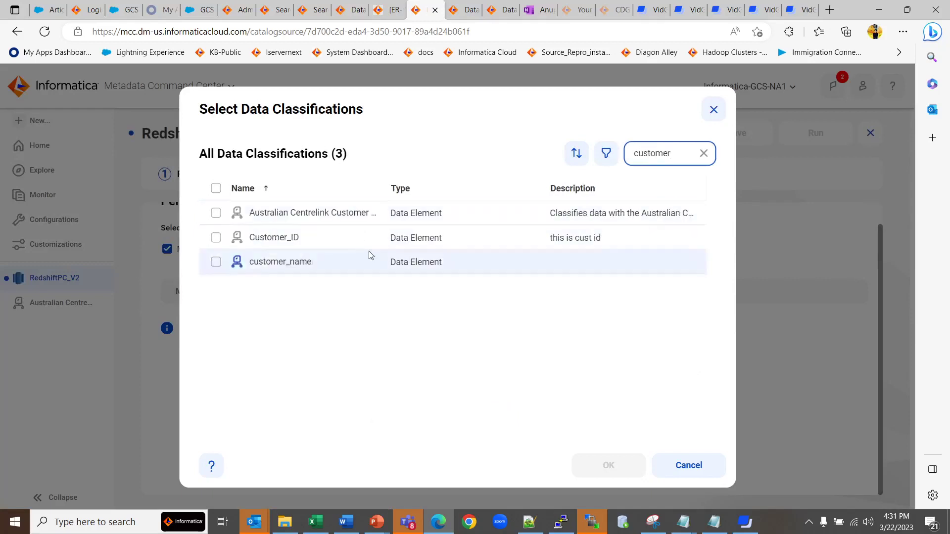
pyautogui.click(217, 263)
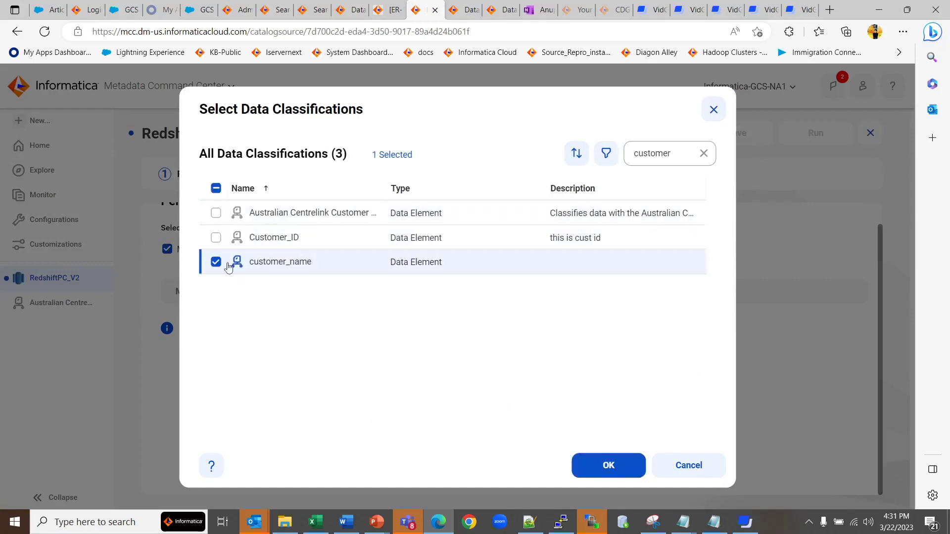
pyautogui.click(587, 464)
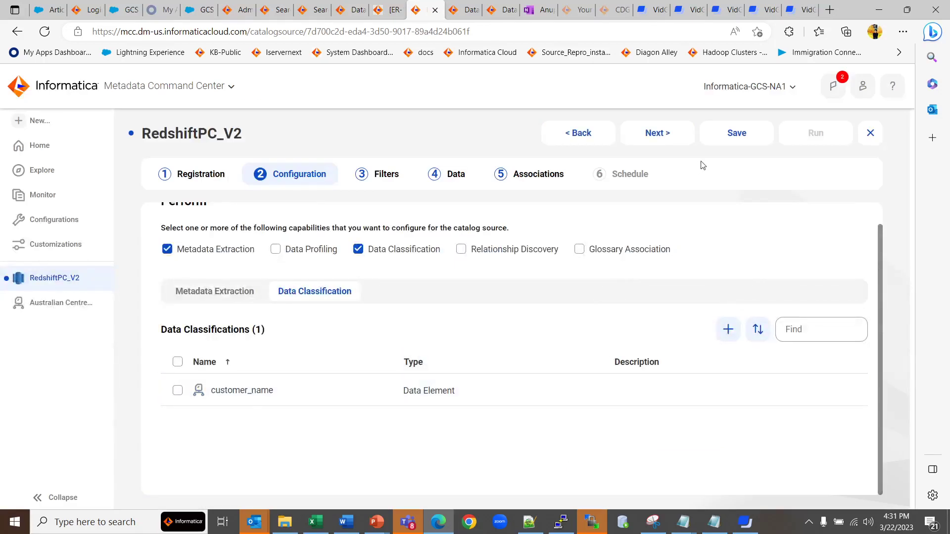
pyautogui.click(742, 129)
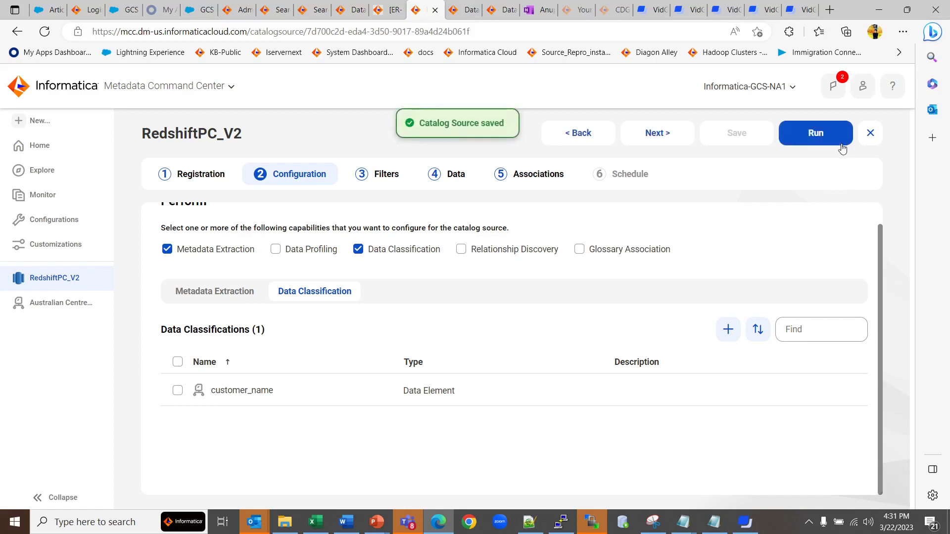
pyautogui.click(840, 141)
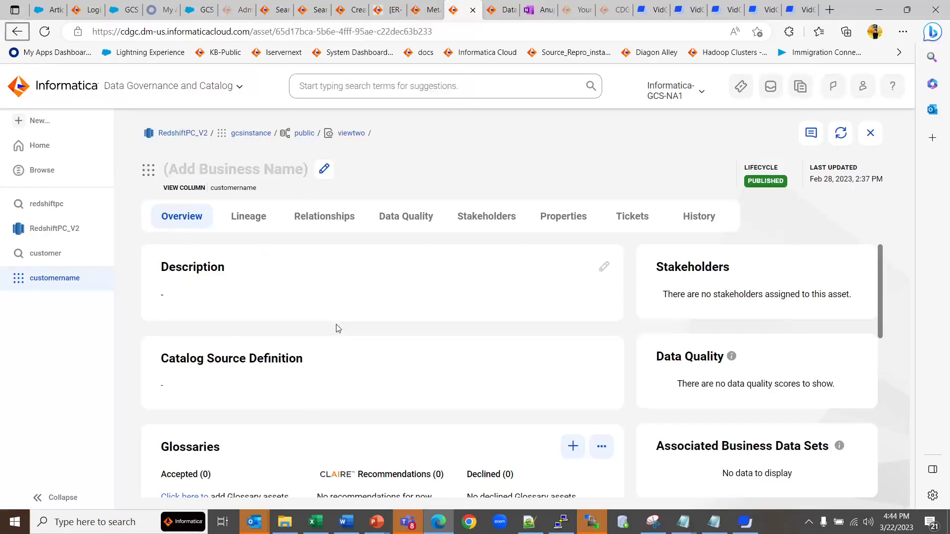
# - Scroll the customername column asset to its Data Element Classifications, which lists customer_name
pyautogui.scroll(-3, 367, 324)
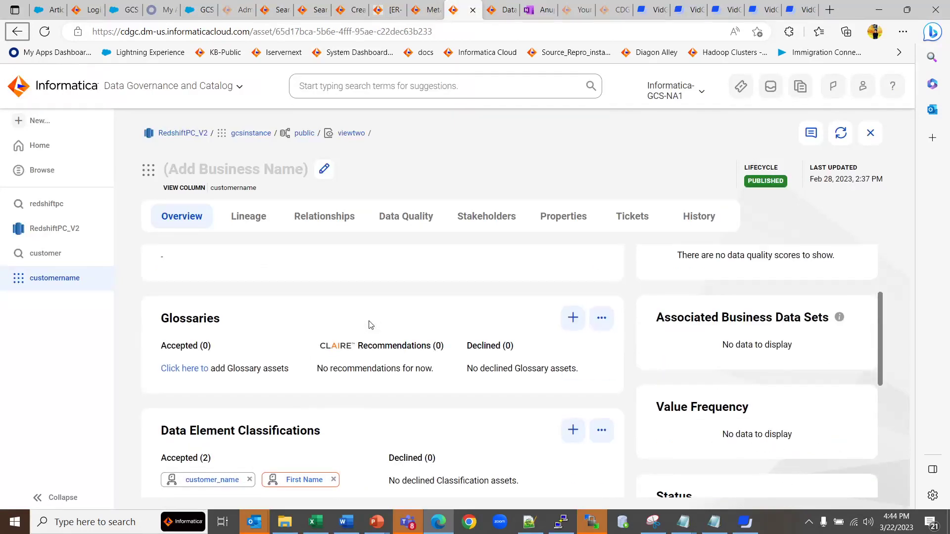
pyautogui.scroll(-1, 370, 324)
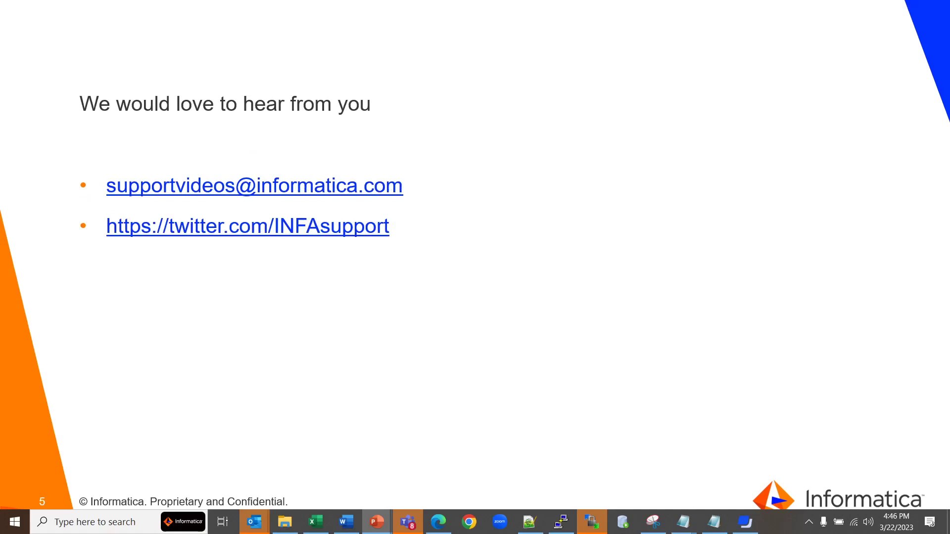
# - Advance the PowerPoint slideshow one slide to the final Thank You slide
pyautogui.press('Right')
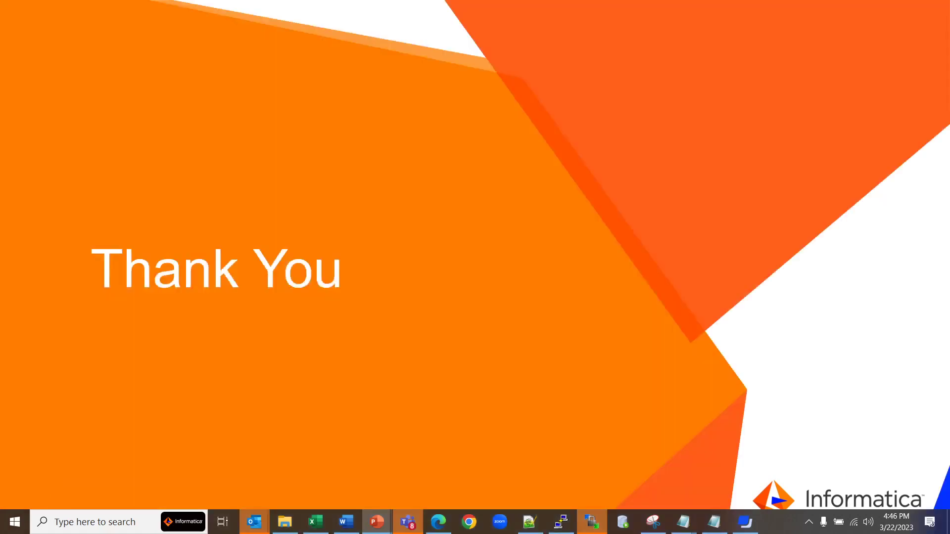